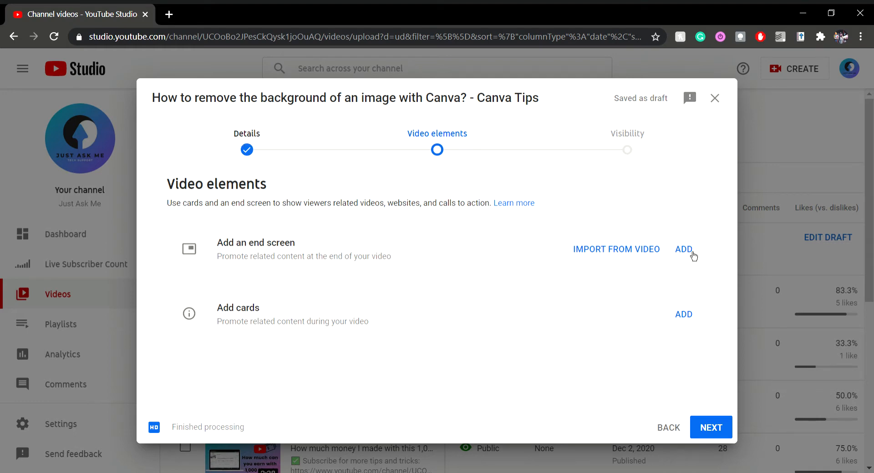
# - Open the end screen editor and add a Video element featuring the most recent upload, placed over the left half of the video preview
pyautogui.click(693, 256)
pyautogui.click(202, 135)
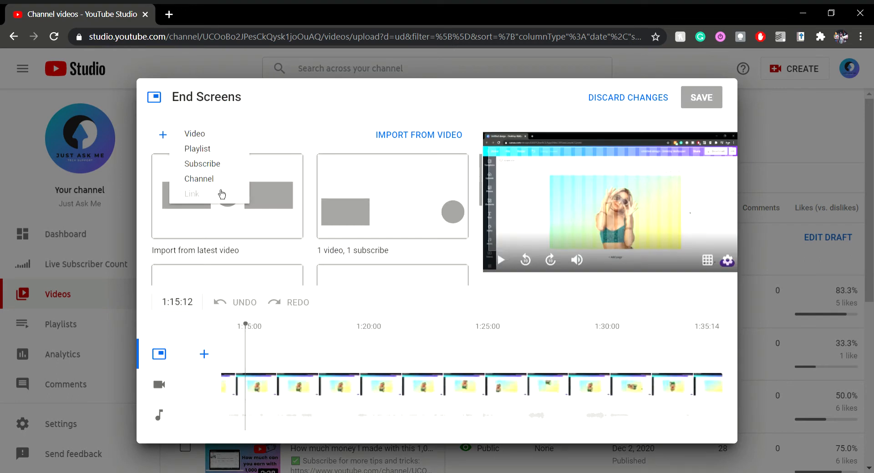
pyautogui.click(210, 139)
pyautogui.moveTo(485, 163); pyautogui.dragTo(504, 201)
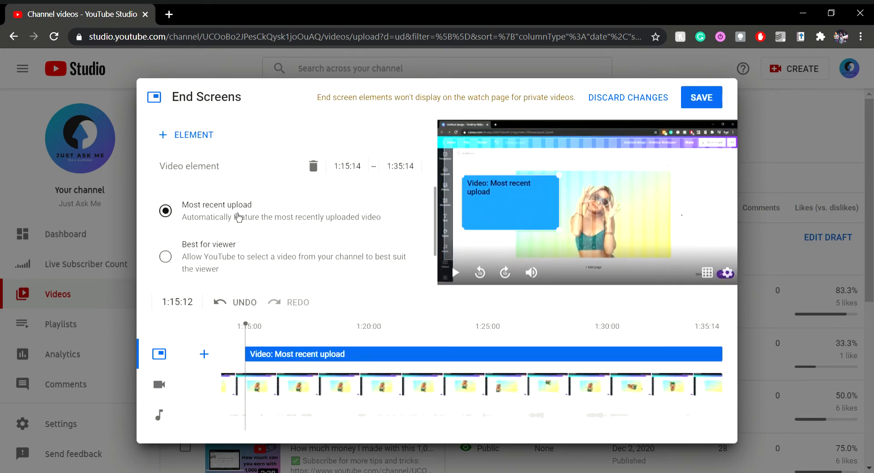
pyautogui.scroll(-2, 242, 219)
pyautogui.scroll(2, 245, 221)
pyautogui.moveTo(519, 208); pyautogui.dragTo(520, 209)
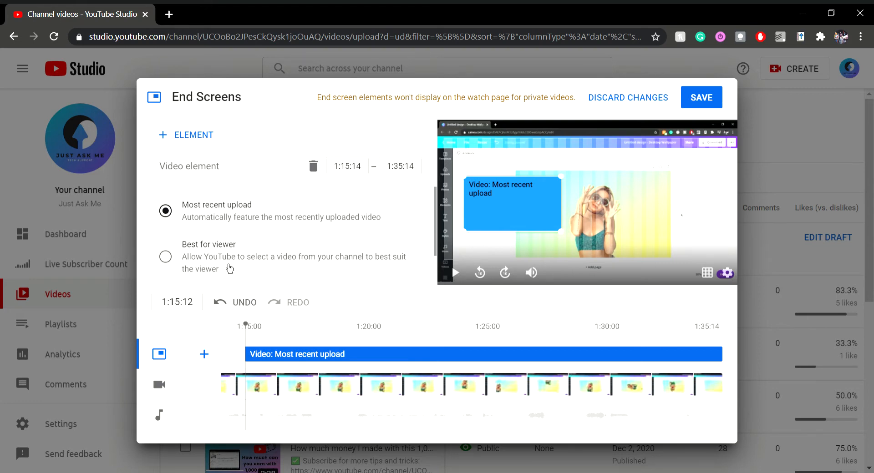
# - Set the Video element to Best for viewer and reposition it slightly lower within the left half of the preview
pyautogui.click(180, 265)
pyautogui.scroll(-1, 232, 246)
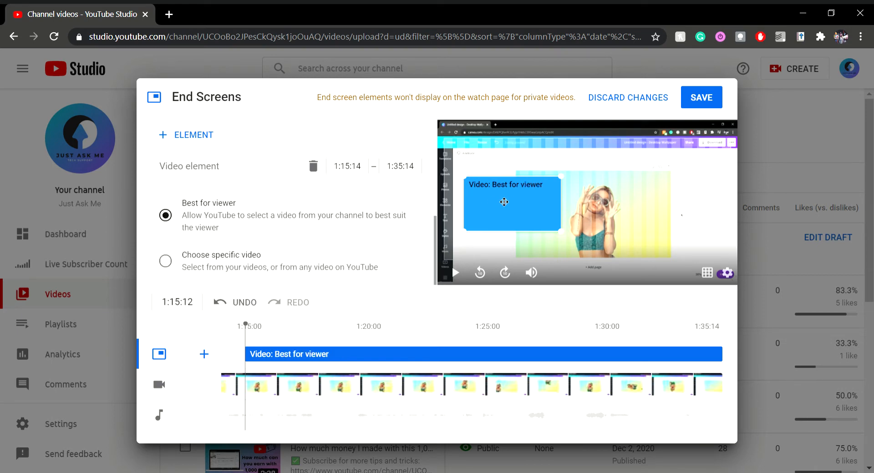
pyautogui.moveTo(529, 206); pyautogui.dragTo(524, 211)
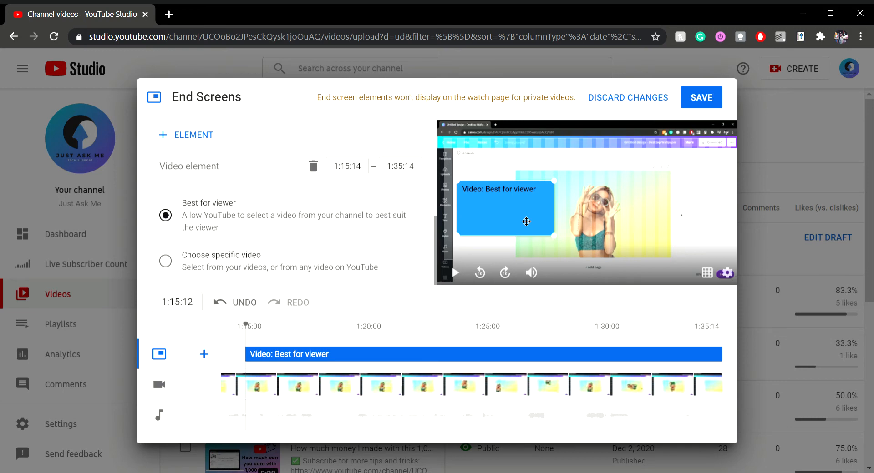
pyautogui.moveTo(523, 222); pyautogui.dragTo(526, 223)
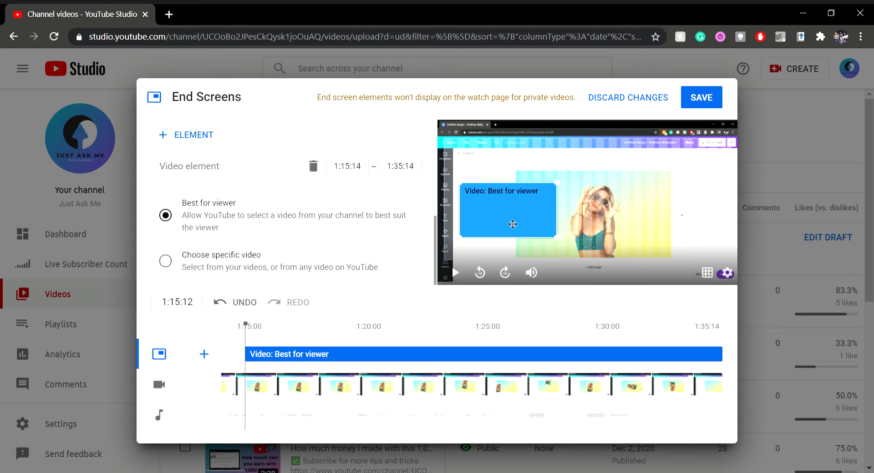
pyautogui.moveTo(513, 224); pyautogui.dragTo(510, 223)
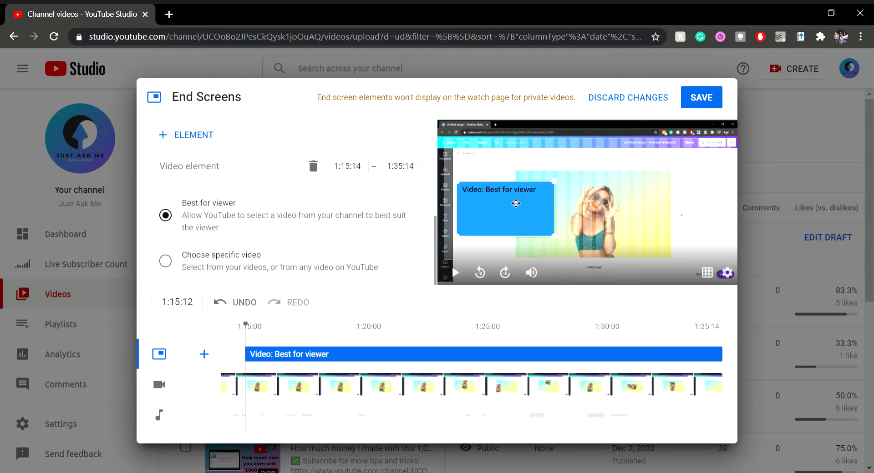
# - View the choices for a specific video without picking one, and delete the Video element from the end screen
pyautogui.click(171, 265)
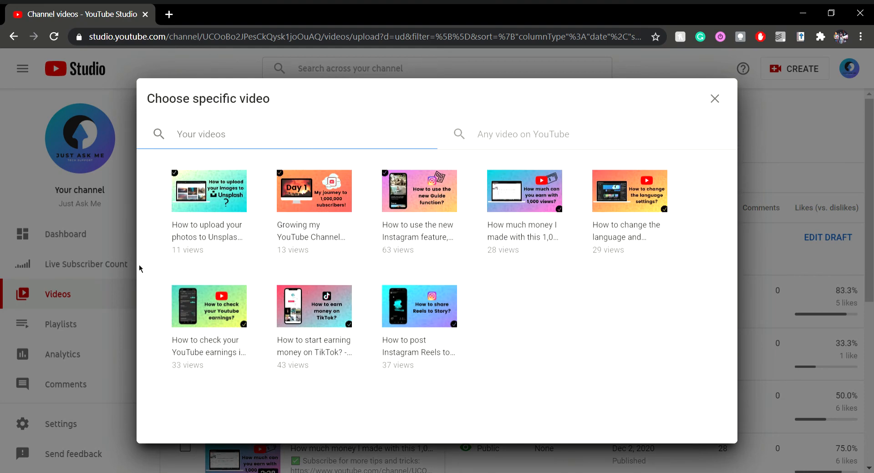
pyautogui.click(715, 99)
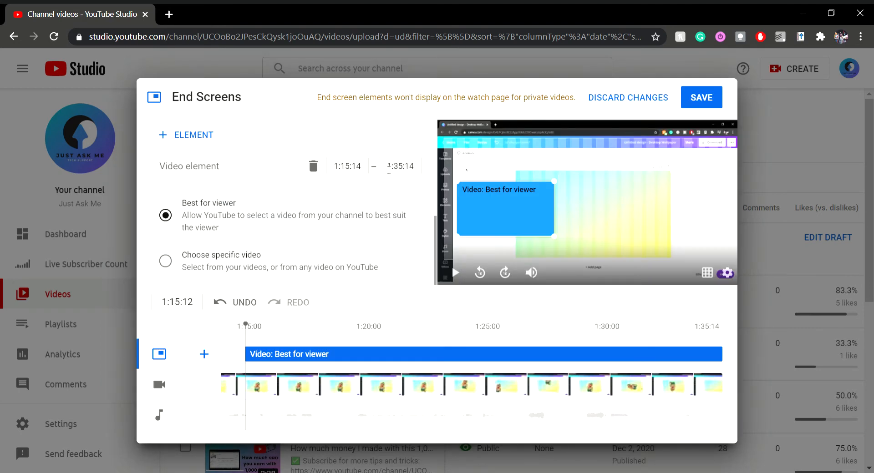
pyautogui.click(319, 173)
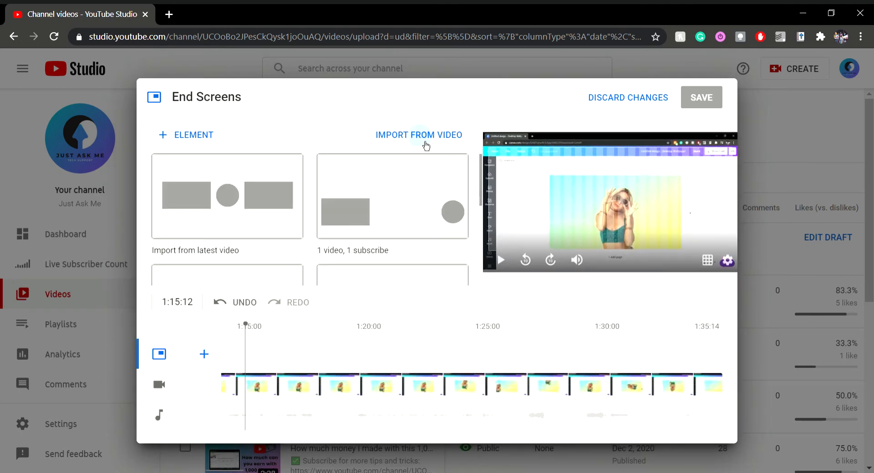
pyautogui.click(424, 144)
pyautogui.click(715, 99)
# - Add a Playlist element for the YouTube Tips playlist and place it over the right side of the video preview
pyautogui.click(189, 135)
pyautogui.click(197, 149)
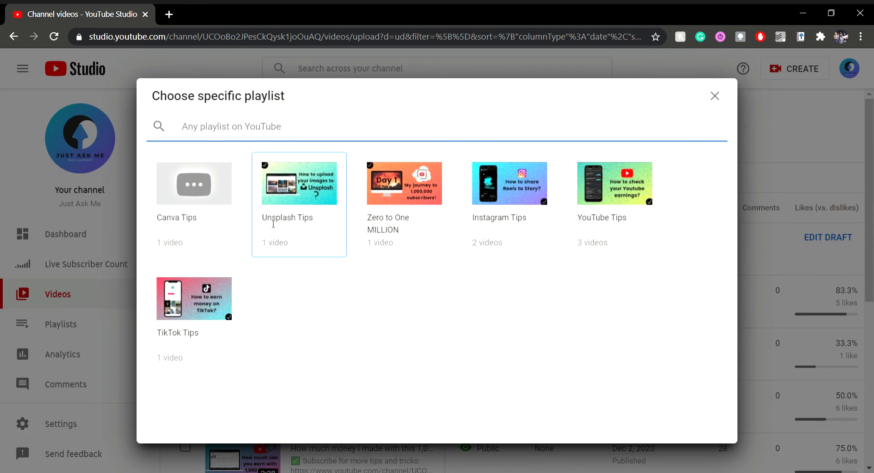
pyautogui.click(597, 206)
pyautogui.moveTo(464, 166); pyautogui.dragTo(673, 218)
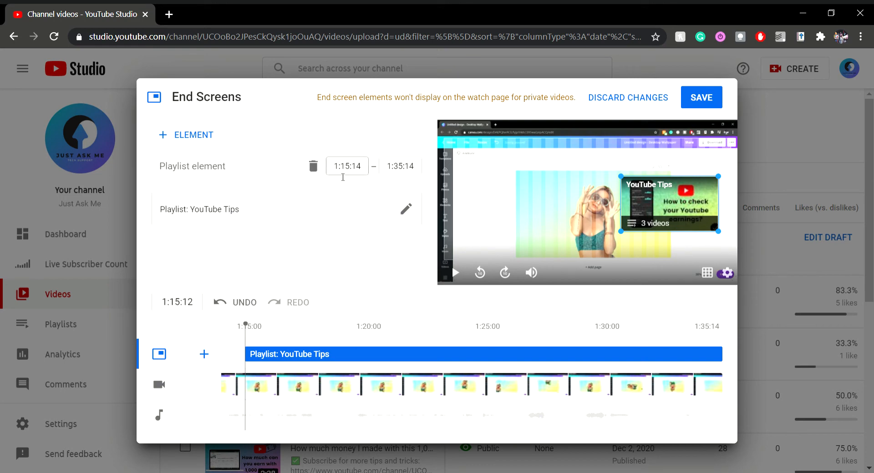
# - Delete the YouTube Tips playlist element from the end screen
pyautogui.click(313, 166)
pyautogui.click(440, 134)
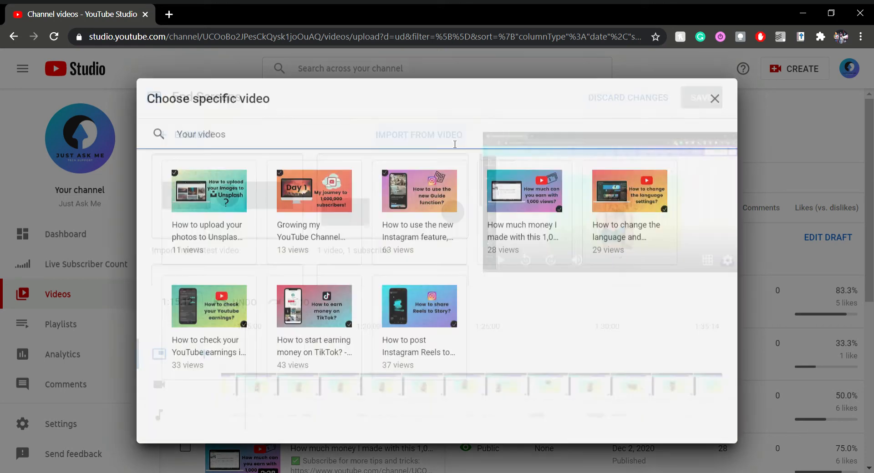
pyautogui.click(714, 98)
# - Try out a Subscribe element over the woman's face in the preview and remove it from the end screen
pyautogui.click(211, 139)
pyautogui.click(207, 164)
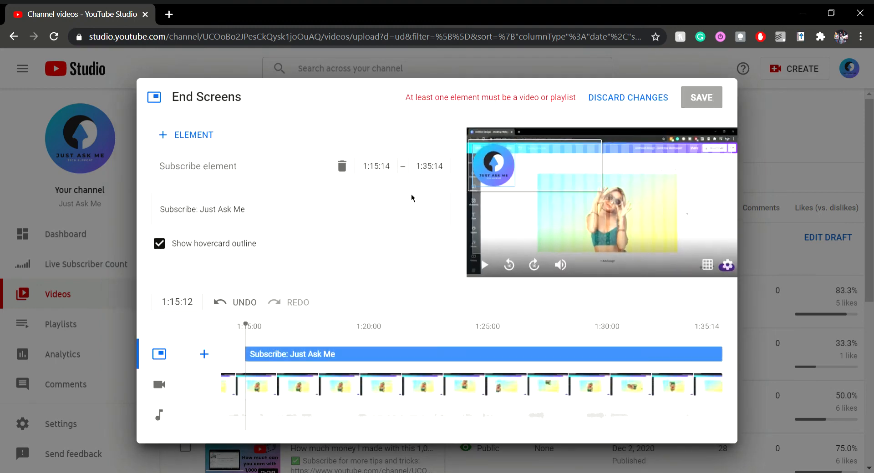
pyautogui.moveTo(510, 185); pyautogui.dragTo(586, 210)
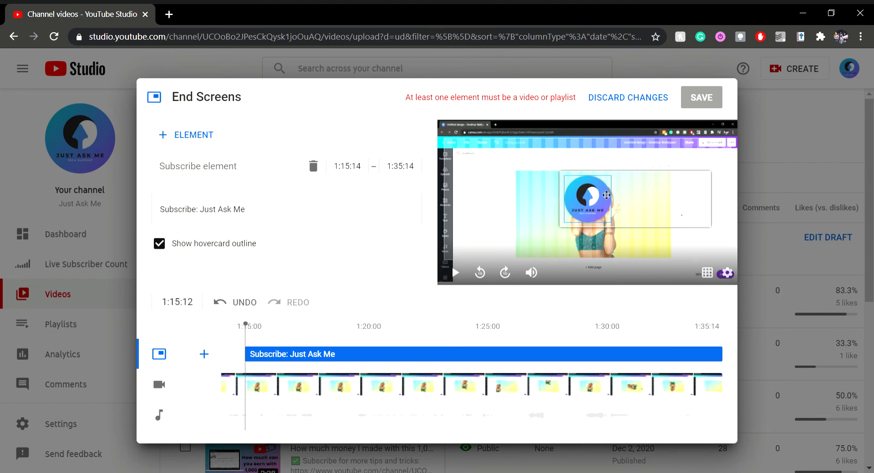
pyautogui.click(321, 171)
# - Add a Channel element for the first Nothing Music channel found by searching "nothing music", and place it over the left half of the preview
pyautogui.click(184, 134)
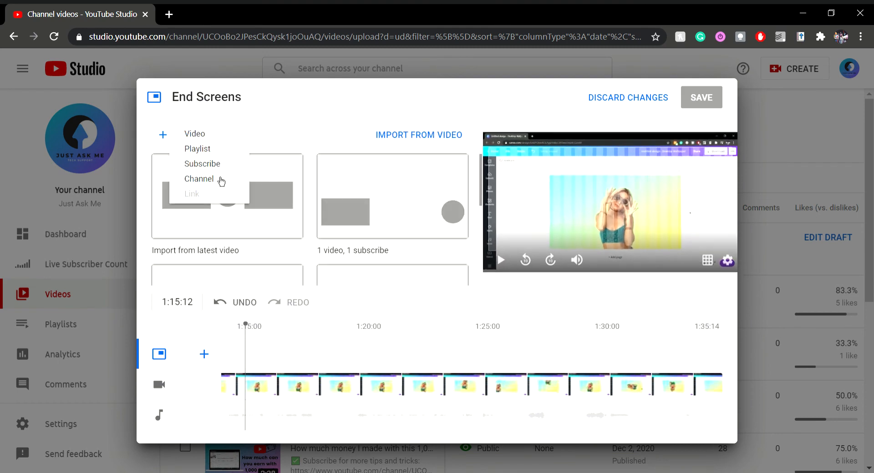
pyautogui.click(199, 179)
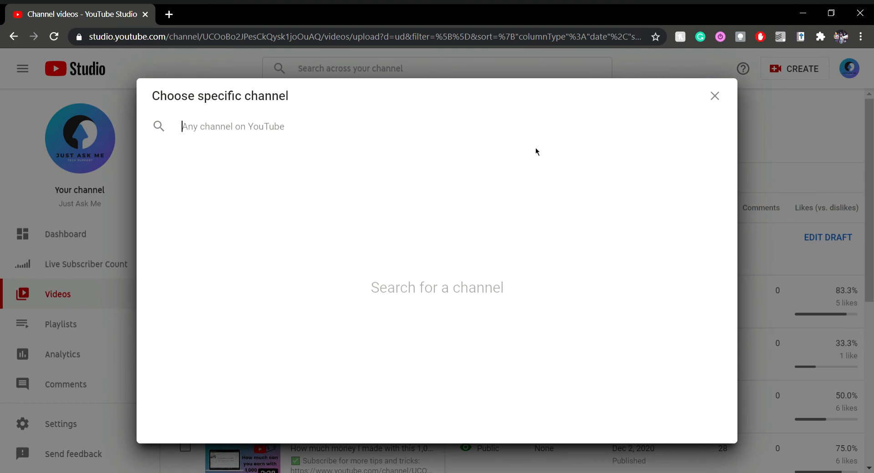
pyautogui.write('nothing musc')
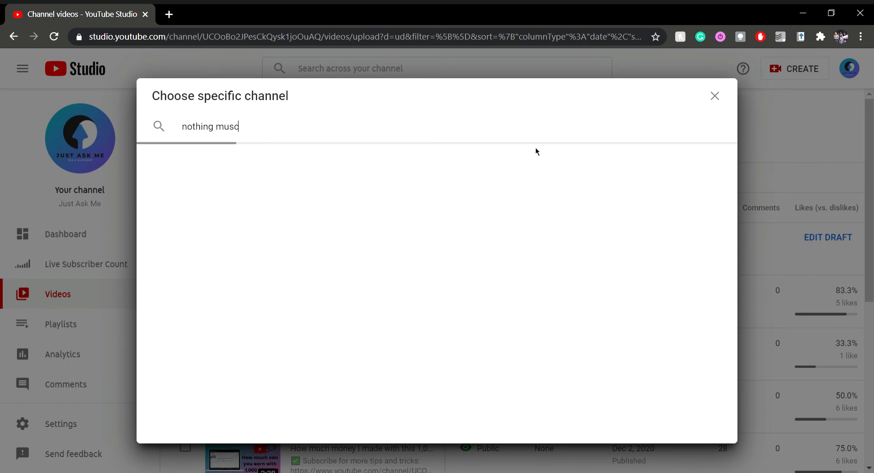
pyautogui.press('BackSpace')
pyautogui.press('BackSpace')
pyautogui.write('sic')
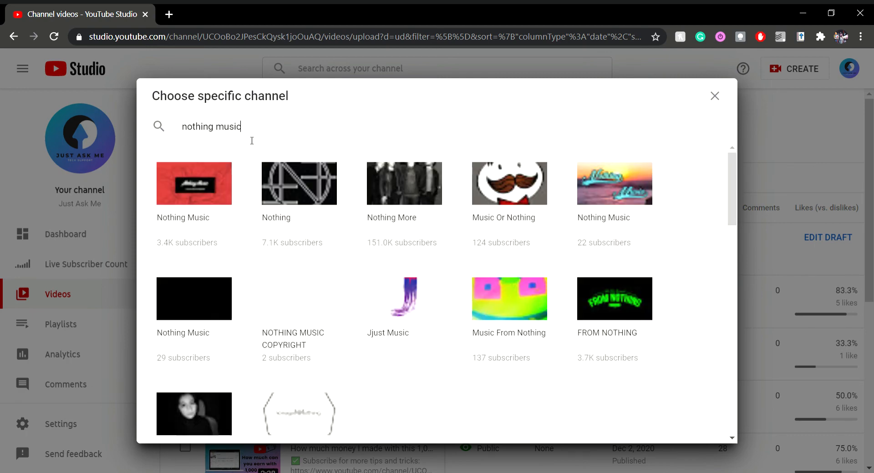
pyautogui.click(188, 203)
pyautogui.moveTo(471, 180); pyautogui.dragTo(511, 225)
# - Add a Subscribe element and place it to the right of the Nothing Music channel element in the preview
pyautogui.click(181, 135)
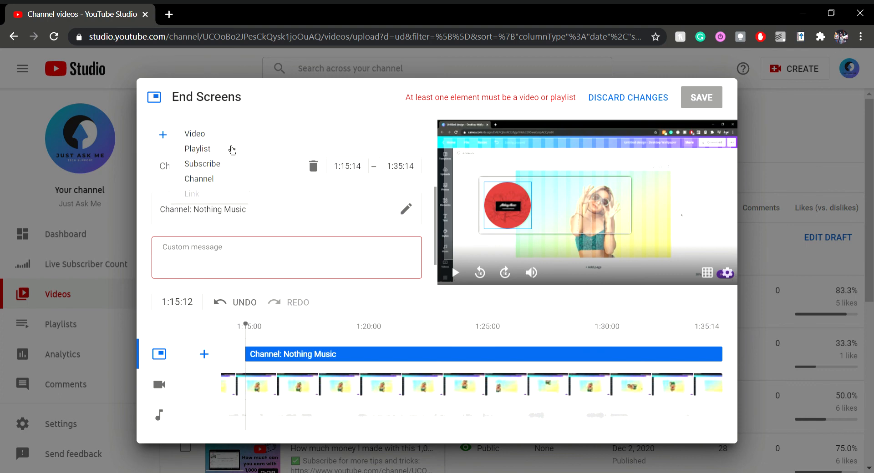
pyautogui.click(230, 167)
pyautogui.moveTo(478, 169); pyautogui.dragTo(584, 205)
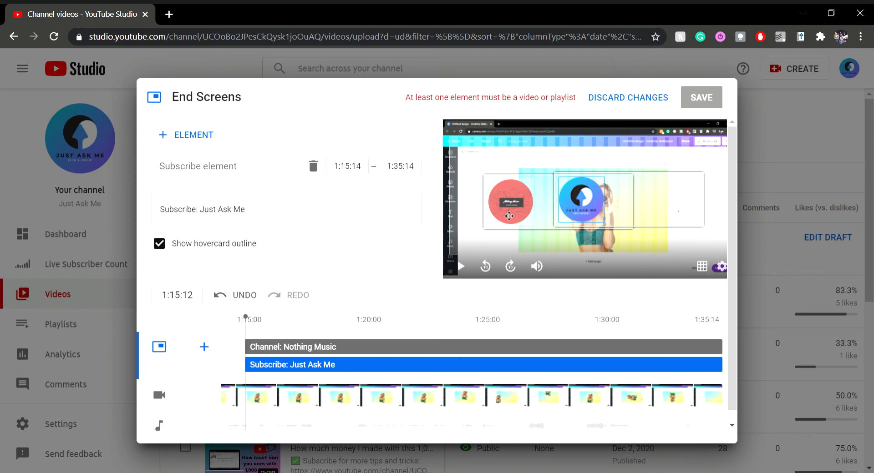
# - Delete both the Nothing Music channel element and the Subscribe element from the end screen
pyautogui.click(509, 215)
pyautogui.click(313, 166)
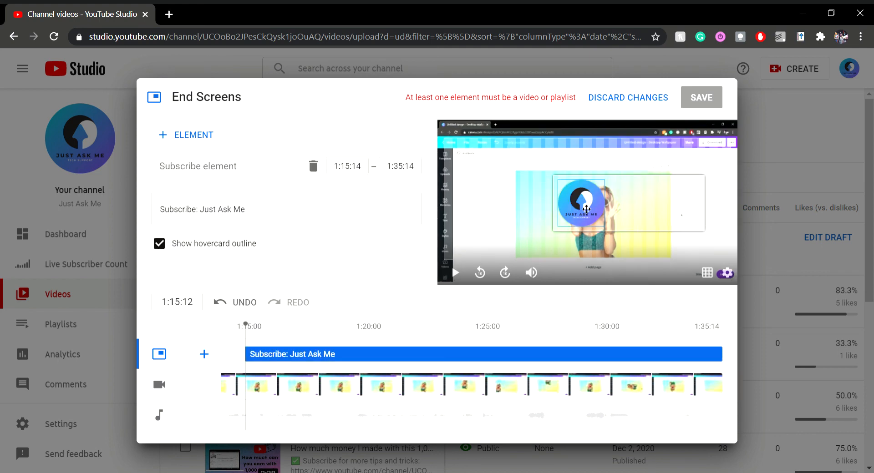
pyautogui.press('Delete')
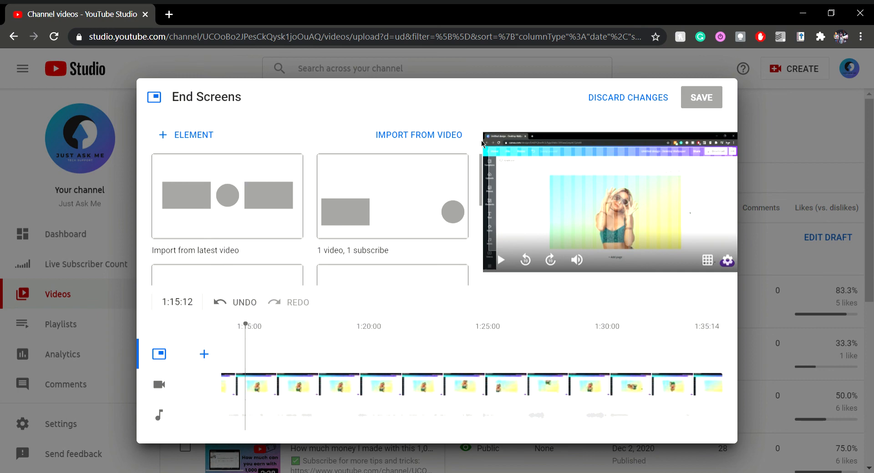
pyautogui.scroll(-1, 479, 178)
pyautogui.scroll(1, 480, 178)
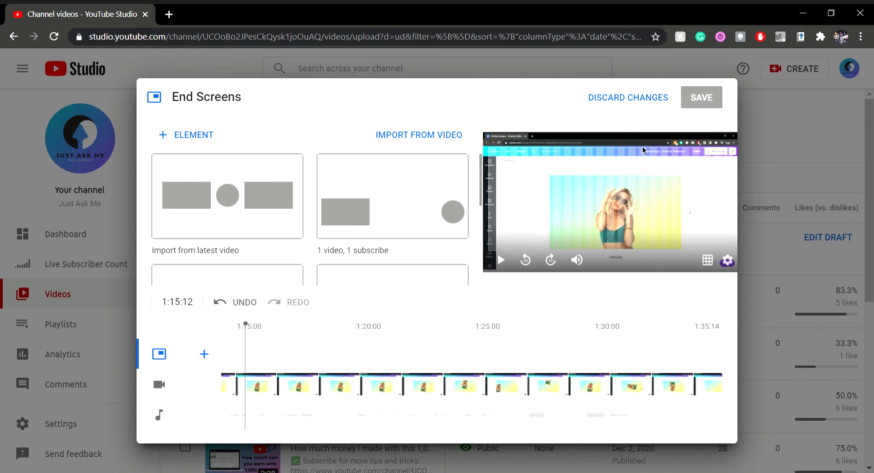